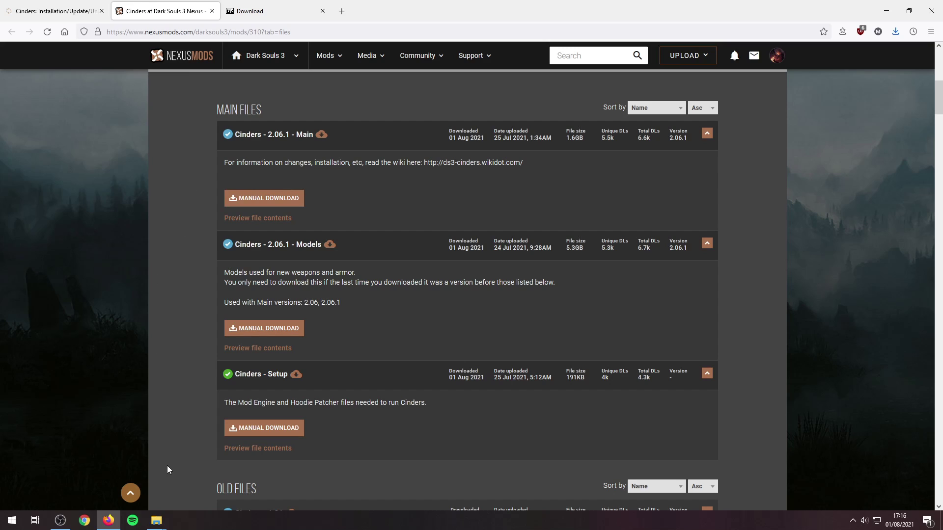
Compare the zip archives in the Cinders Install Guide folder in File Explorer with the main files on the Nexus Mods page
mouse_move(156, 521)
click(118, 484)
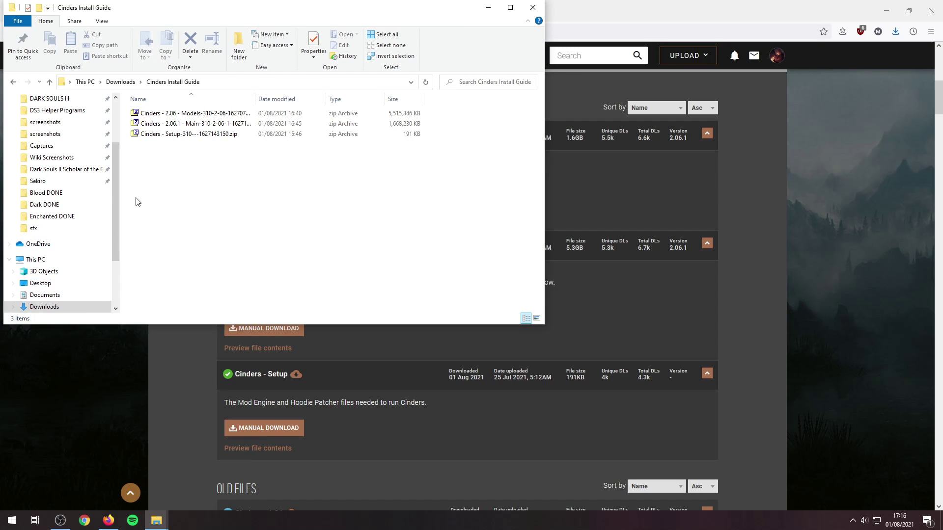
click(199, 374)
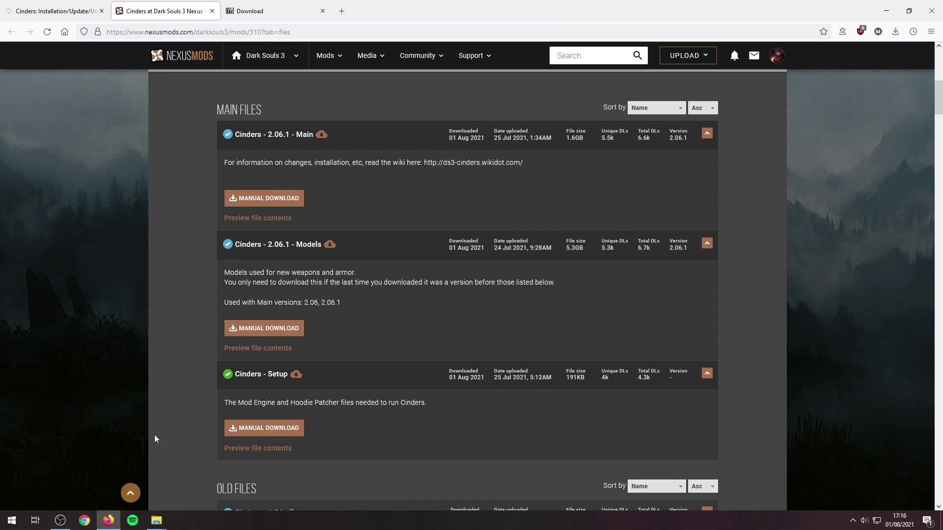
mouse_move(157, 520)
click(130, 464)
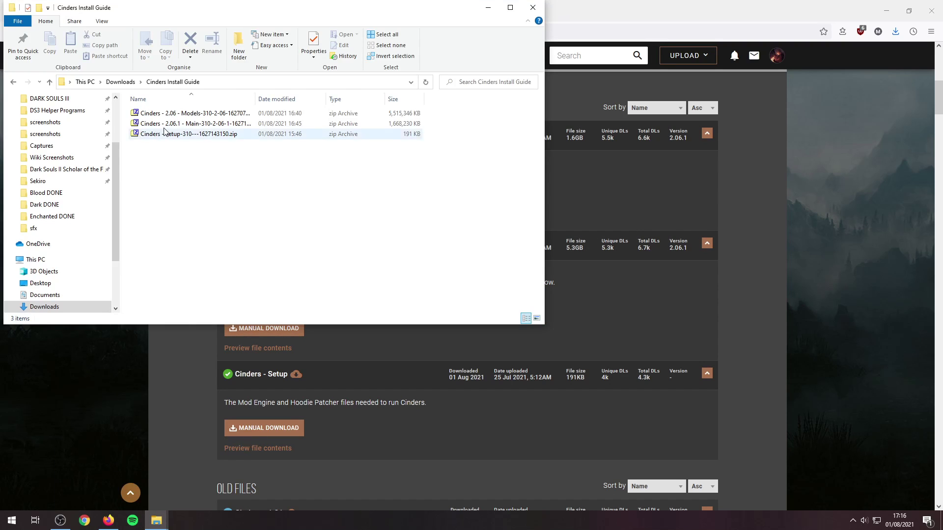
click(216, 114)
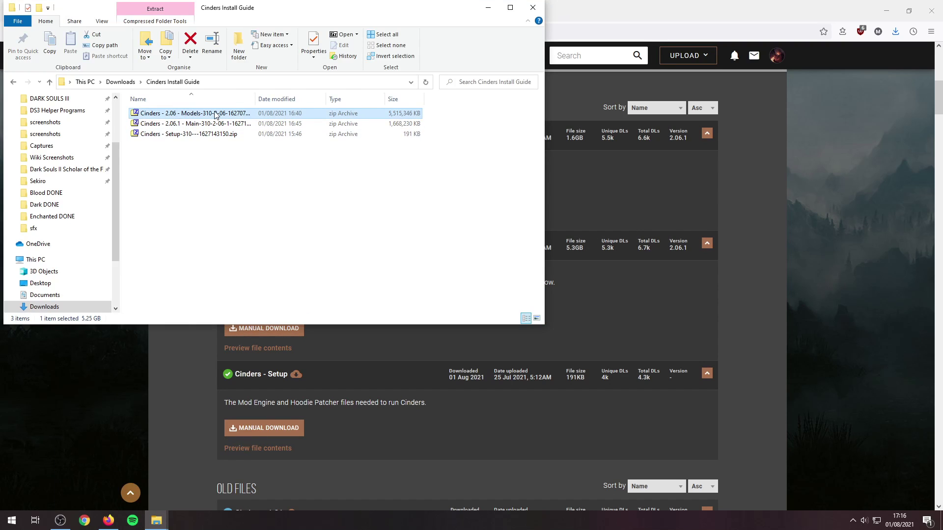
click(163, 386)
mouse_move(156, 521)
click(110, 481)
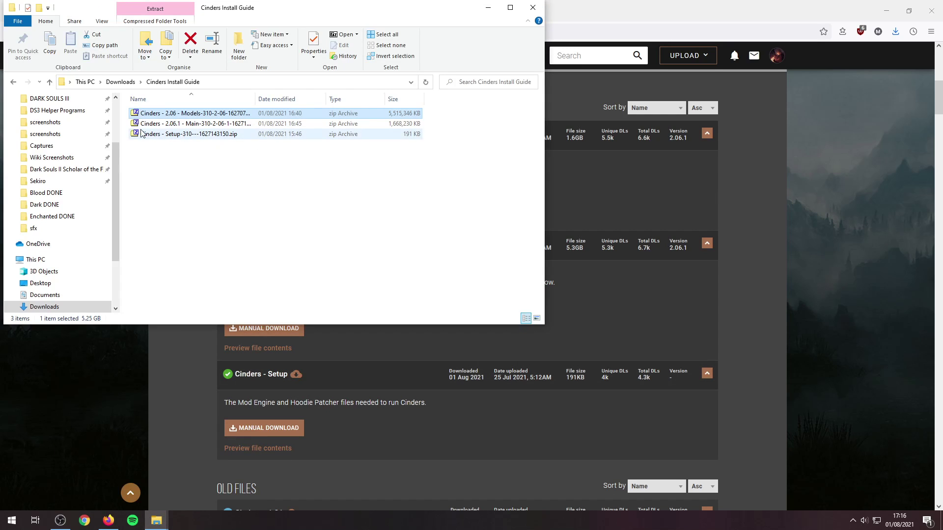
click(194, 409)
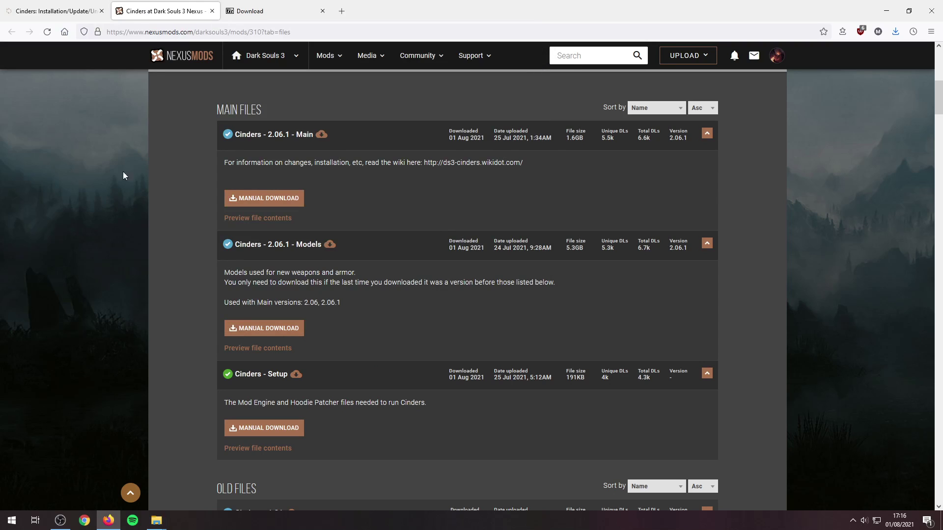
Review the wiki's 7-Zip decompression instruction and the 7-Zip download page, then close that page and return to the installation guide
click(73, 4)
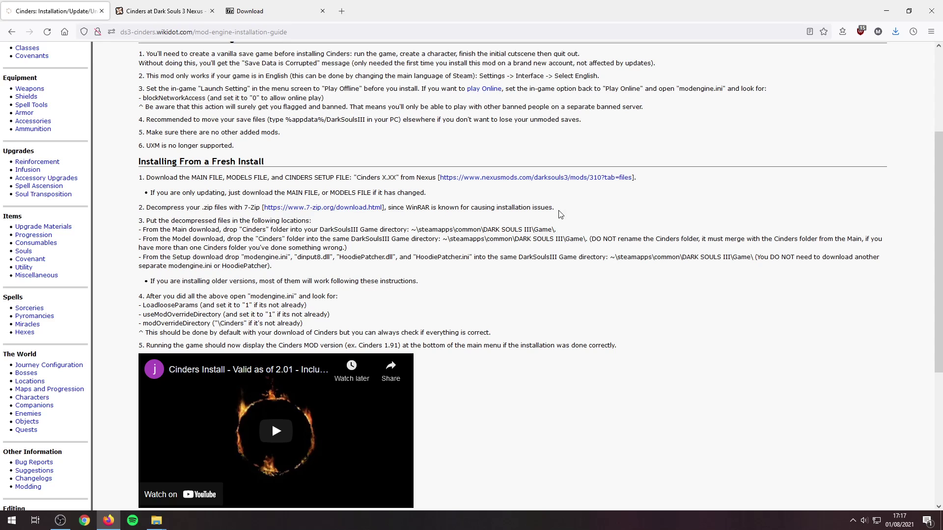
drag(147, 206, 514, 216)
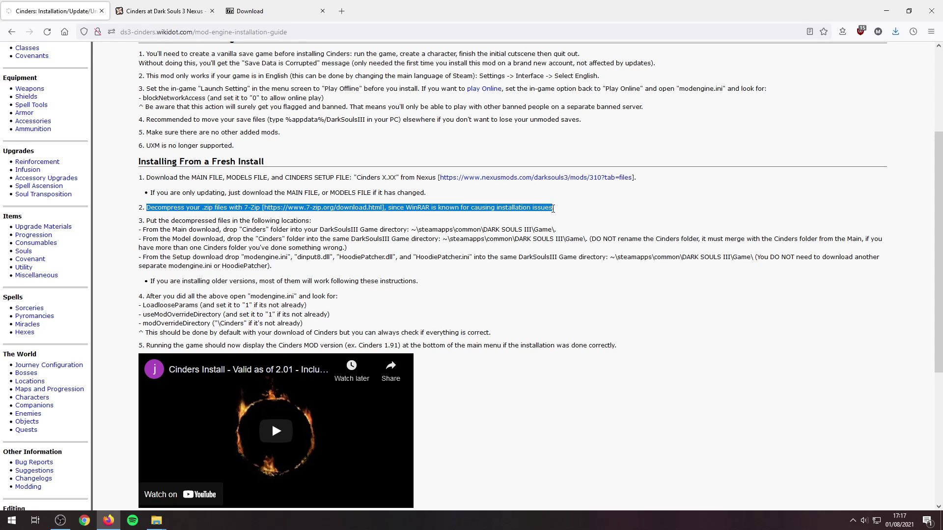
click(582, 211)
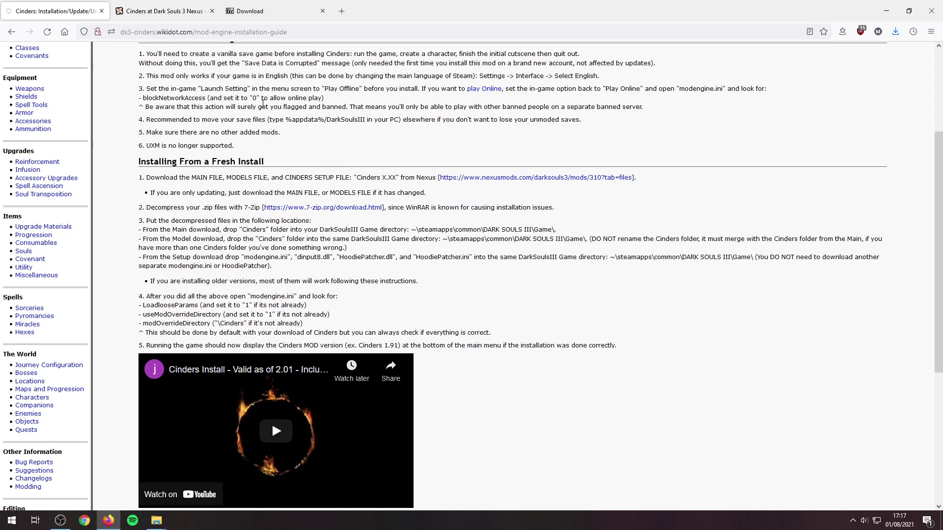
click(248, 13)
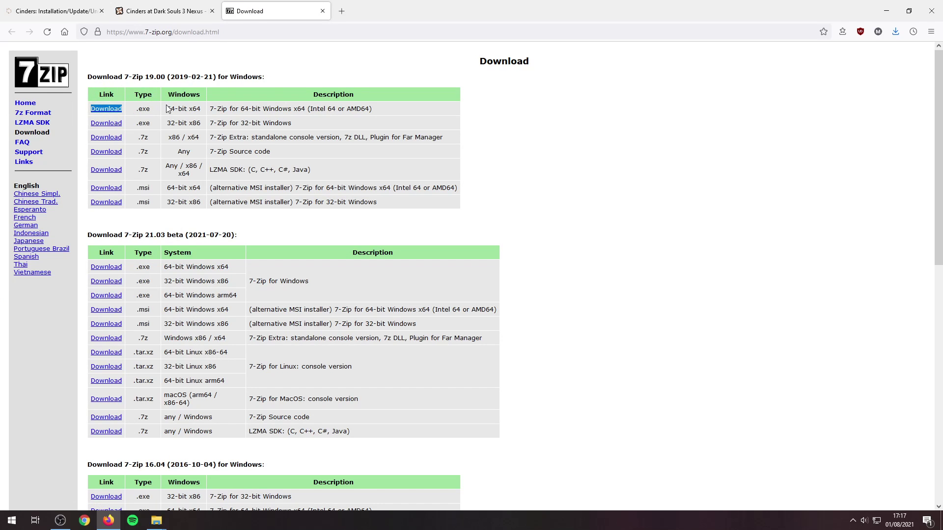
middle_click(265, 13)
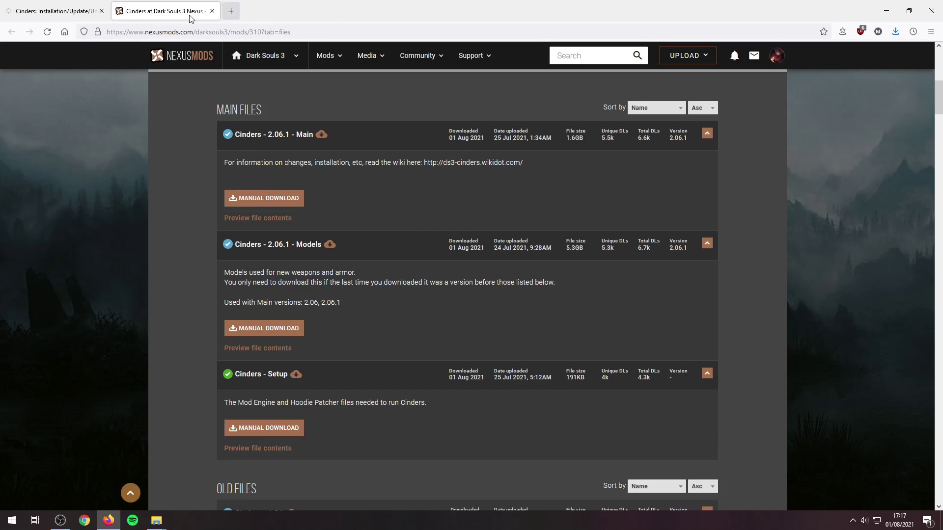
click(48, 8)
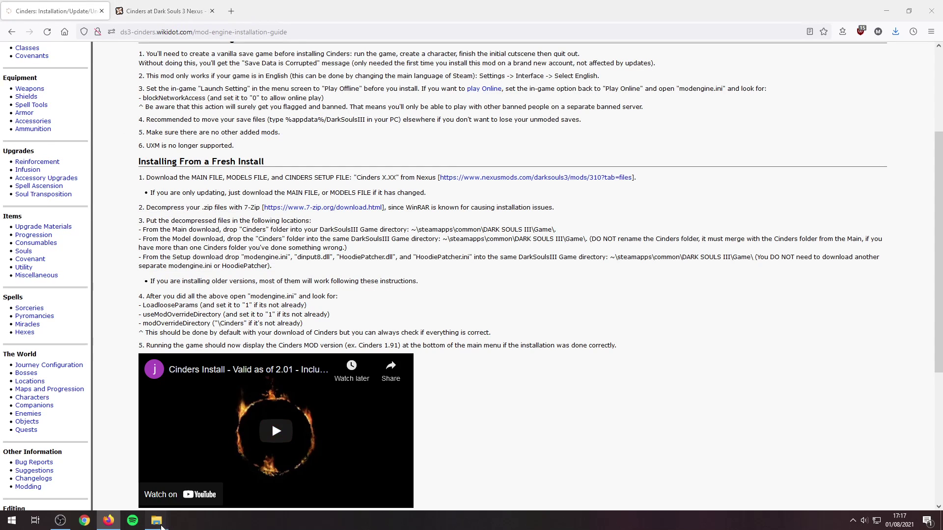
Switch to File Explorer and open the Cinders 2.06 Models archive with 7-Zip File Manager
mouse_move(156, 521)
click(116, 486)
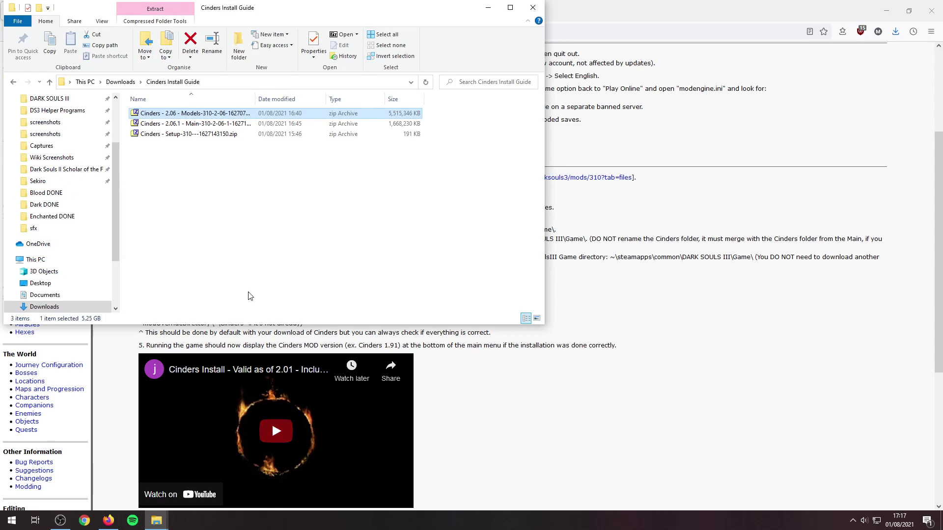
right_click(172, 114)
mouse_move(221, 205)
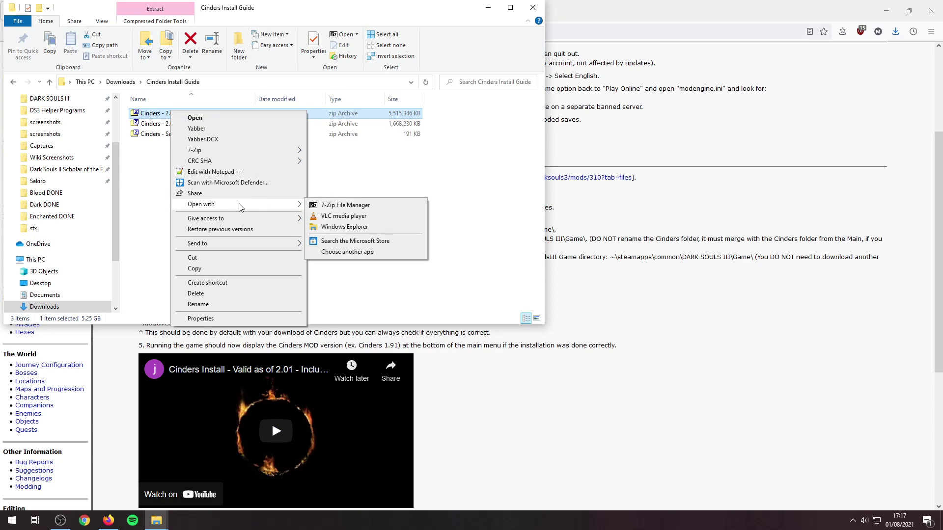
click(351, 210)
Create a folder named Models in the Cinders Install Guide folder
right_click(178, 186)
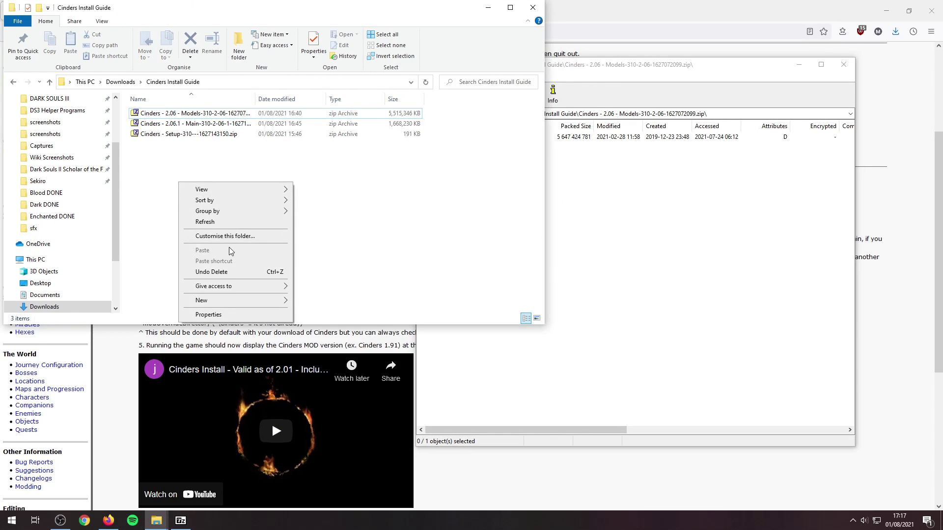
mouse_move(216, 300)
click(308, 301)
text(Model)
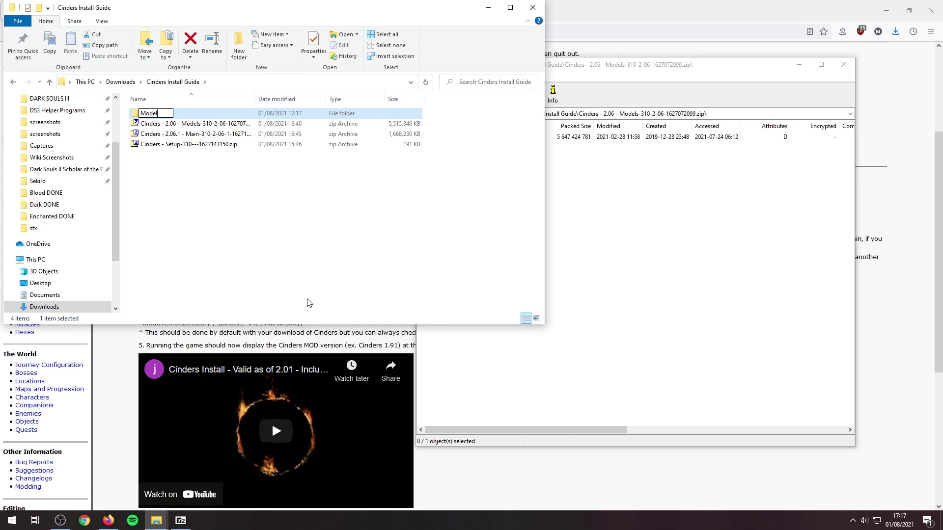
key(Return)
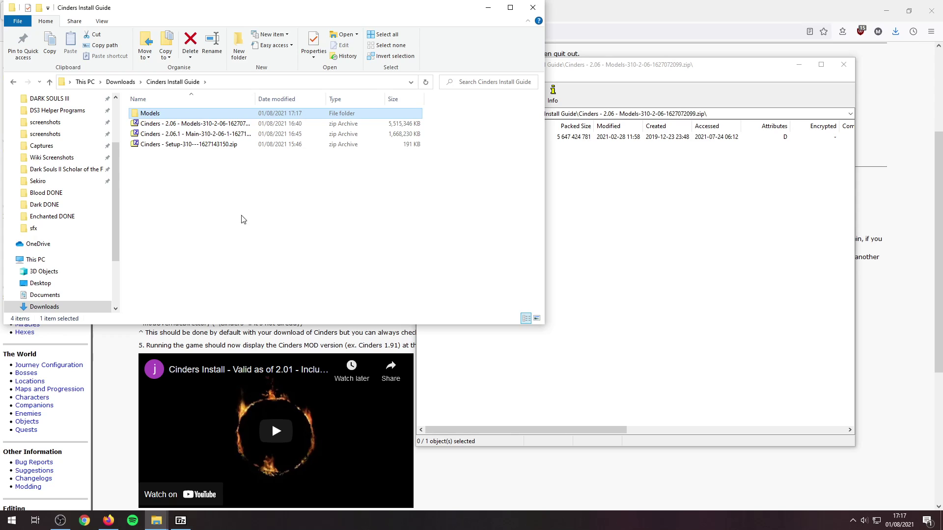
Extract the Cinders folder from the Models archive into the Models folder and close the archive
double_click(156, 113)
click(598, 219)
drag(437, 138, 231, 167)
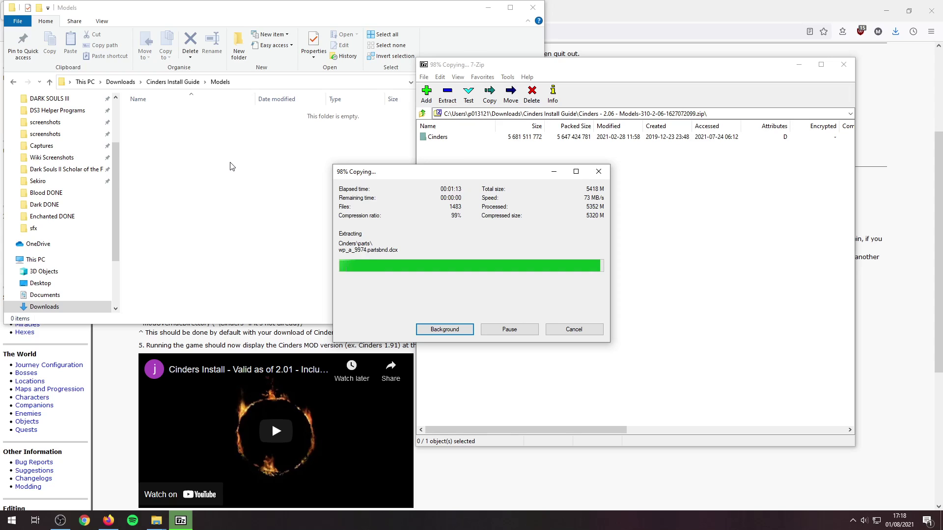
click(14, 83)
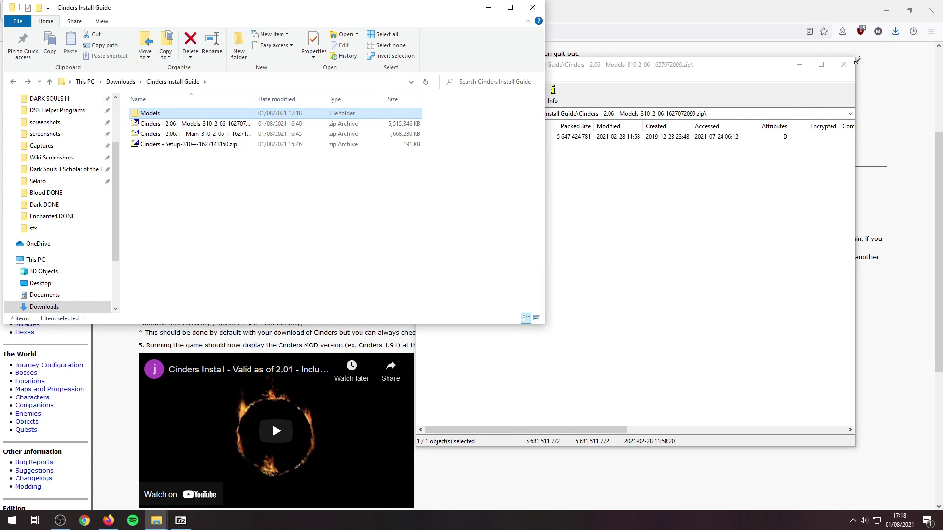
click(844, 64)
Open the Cinders 2.06.1 Main archive with 7-Zip File Manager
click(187, 136)
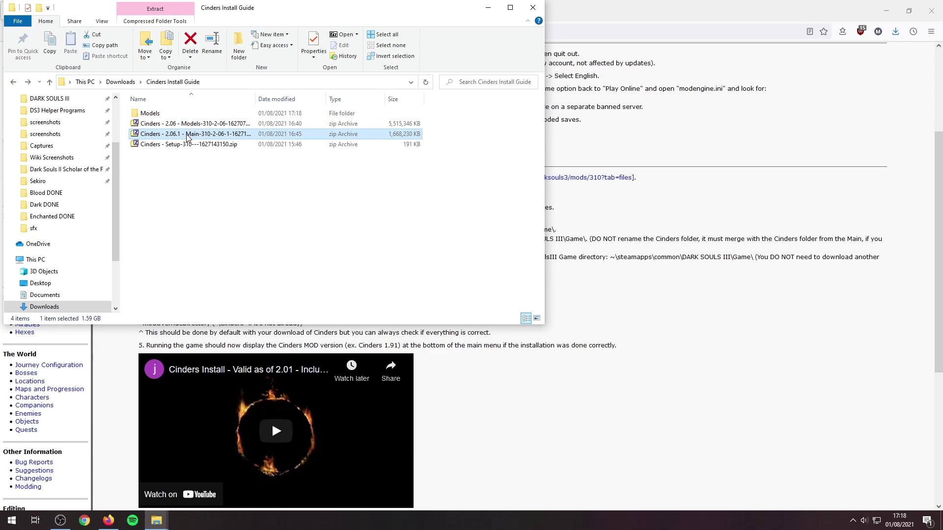
right_click(187, 136)
mouse_move(294, 229)
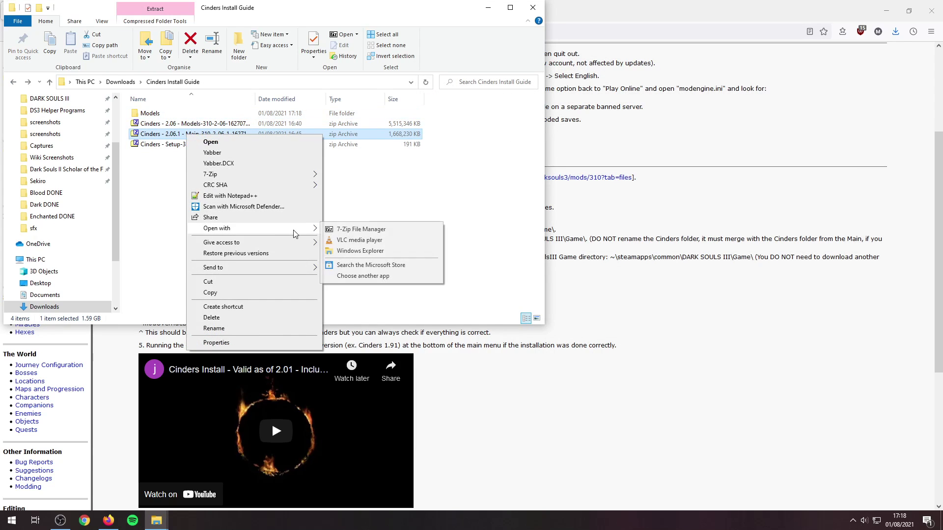
click(370, 231)
Create a folder named Main in the Cinders Install Guide folder
right_click(231, 222)
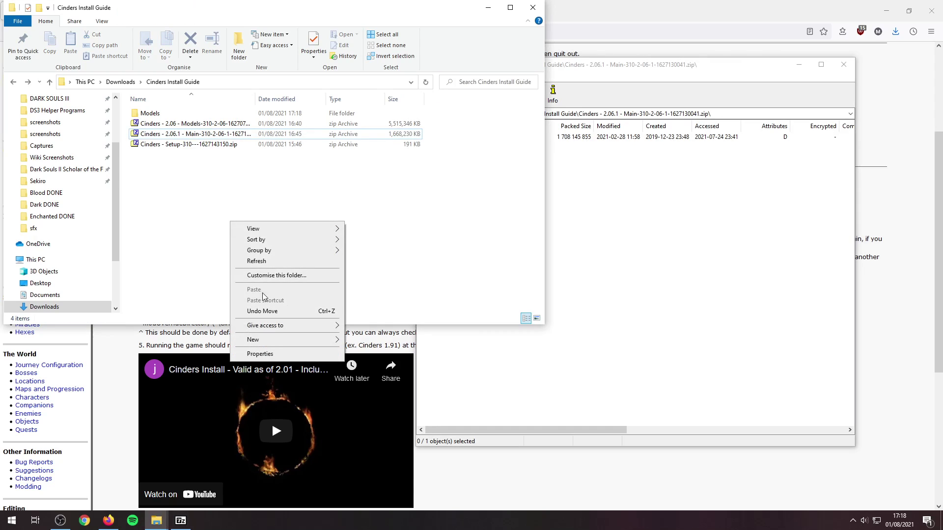
mouse_move(316, 344)
click(365, 341)
text(M)
key(Return)
Extract the Cinders folder from the Main archive into the Main folder, close the archive and return to the parent folder
double_click(192, 115)
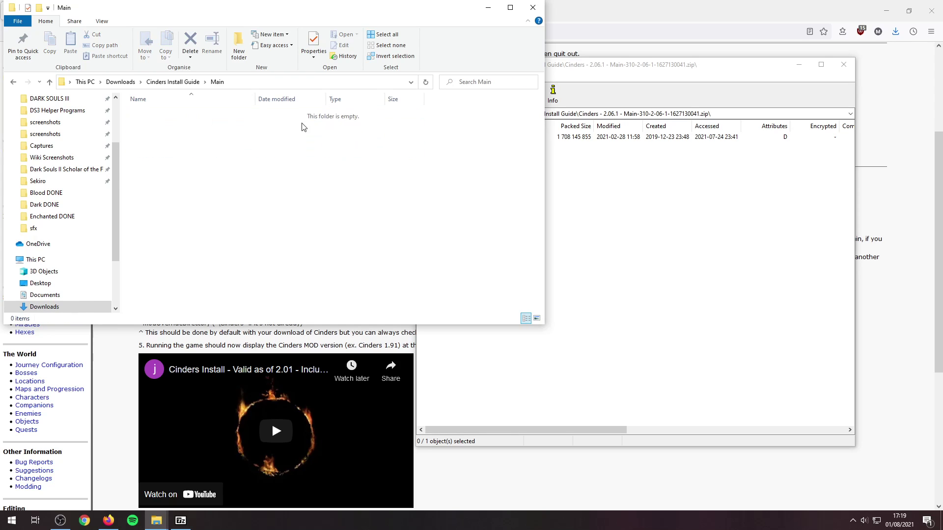
click(614, 196)
drag(444, 139, 224, 155)
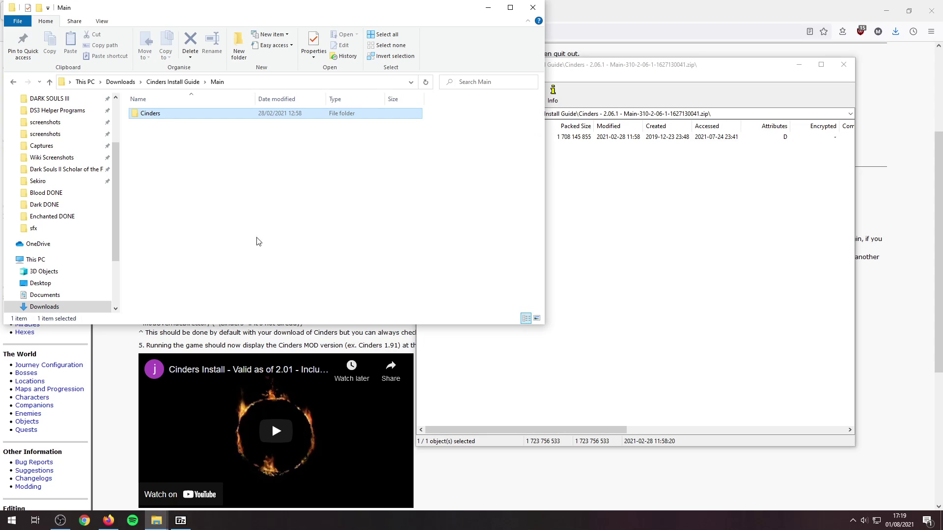
click(843, 64)
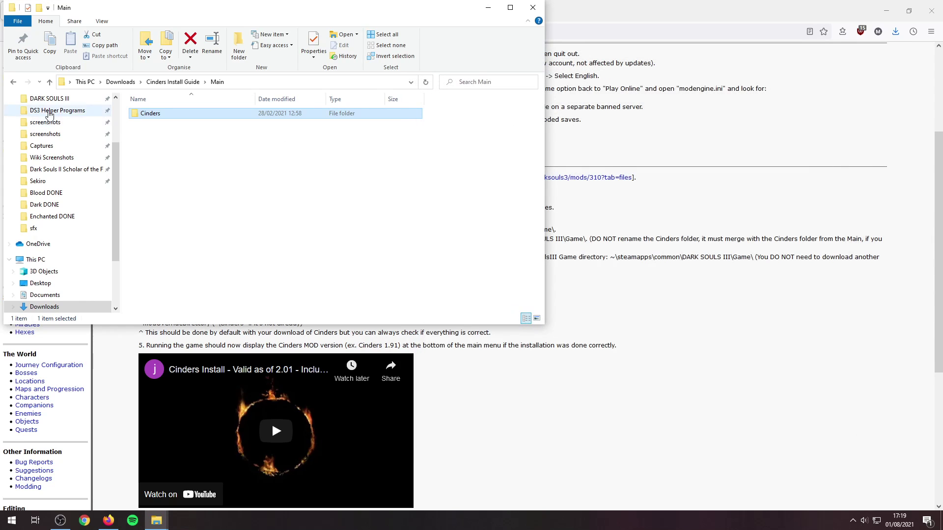
click(14, 82)
Open the Cinders Setup archive with 7-Zip File Manager
right_click(200, 156)
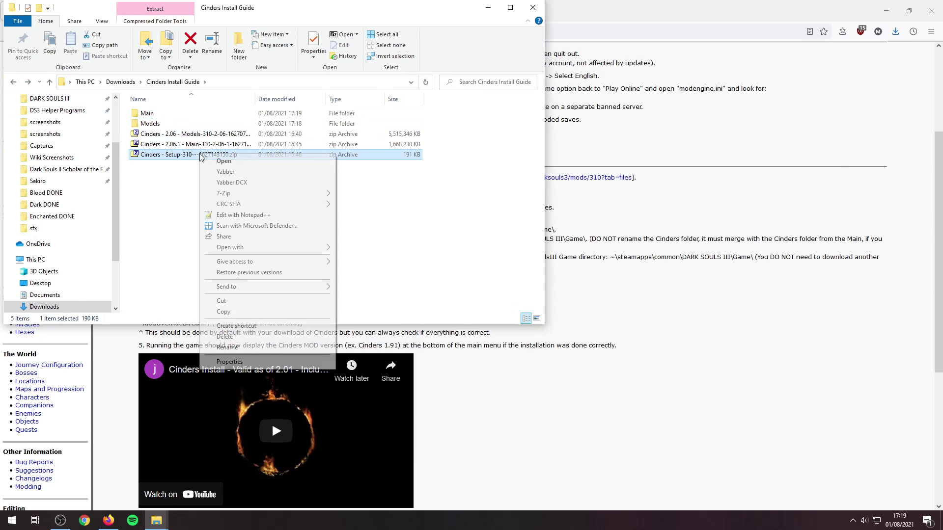
mouse_move(287, 250)
click(387, 249)
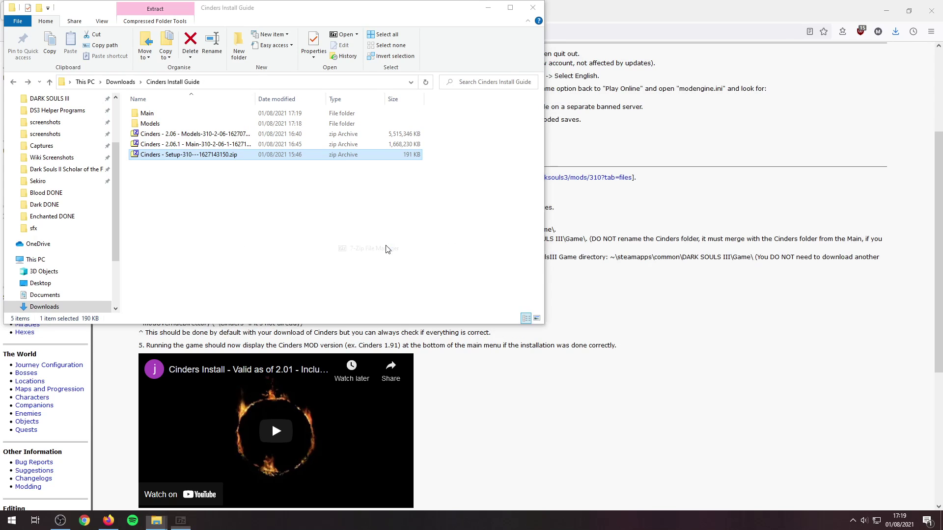
Create a folder named Setup in the Cinders Install Guide folder
right_click(226, 218)
mouse_move(282, 335)
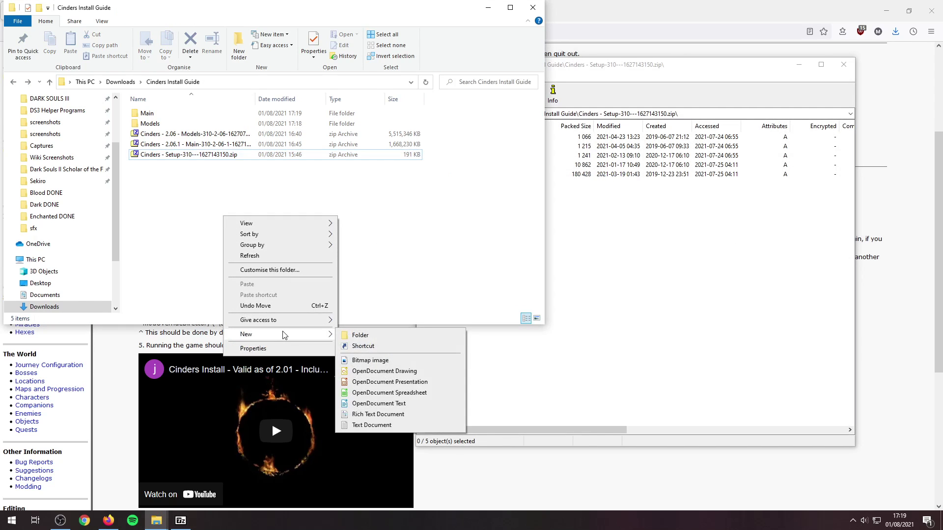
click(358, 336)
text(Setu)
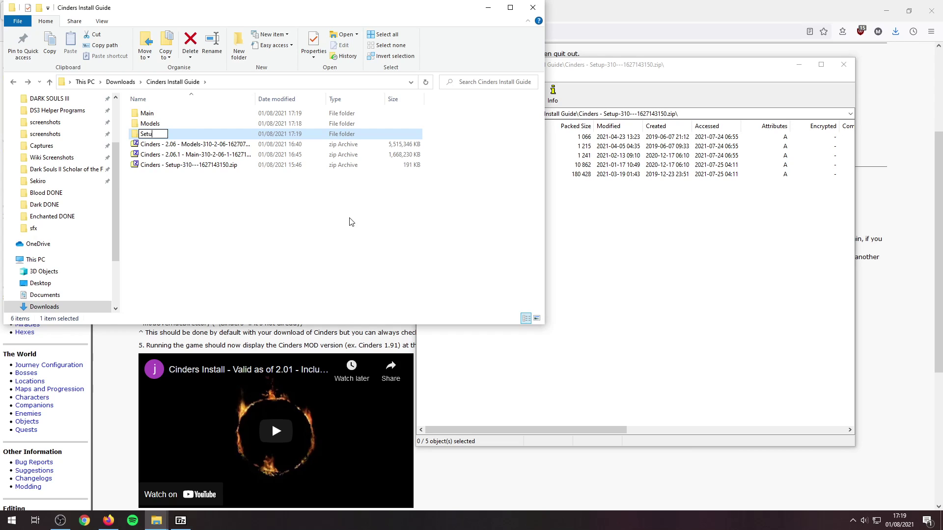
key(Return)
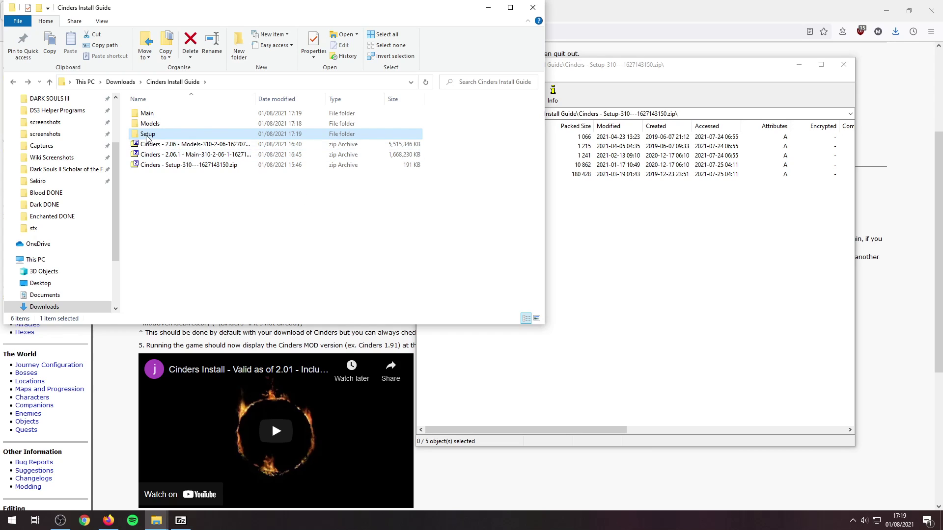
Extract all five files from the Setup archive into the Setup folder, close the archive and return to the parent folder
key(Return)
click(582, 289)
drag(577, 265, 428, 150)
drag(223, 177, 223, 178)
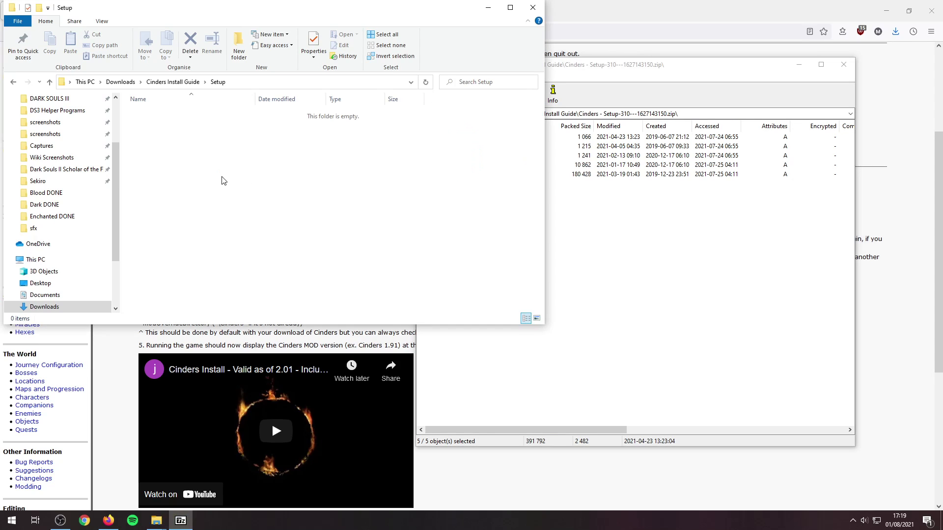
click(317, 242)
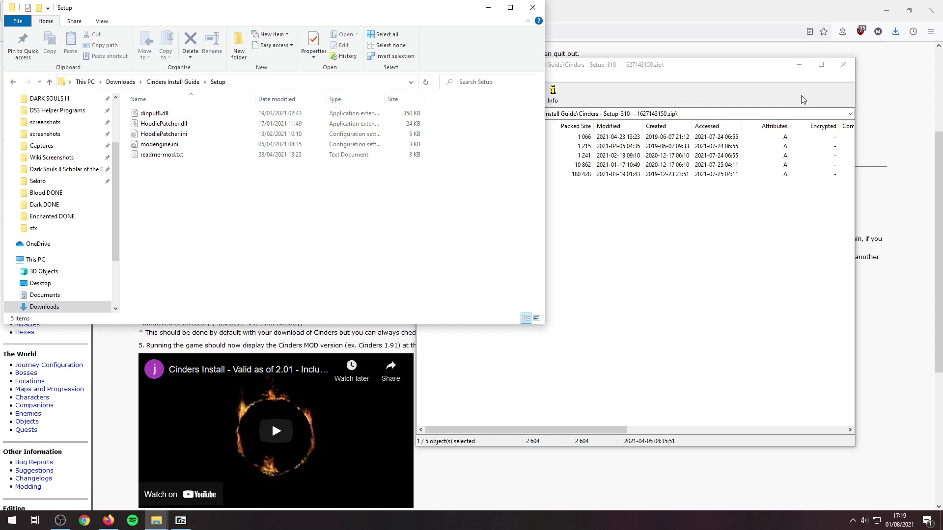
click(843, 64)
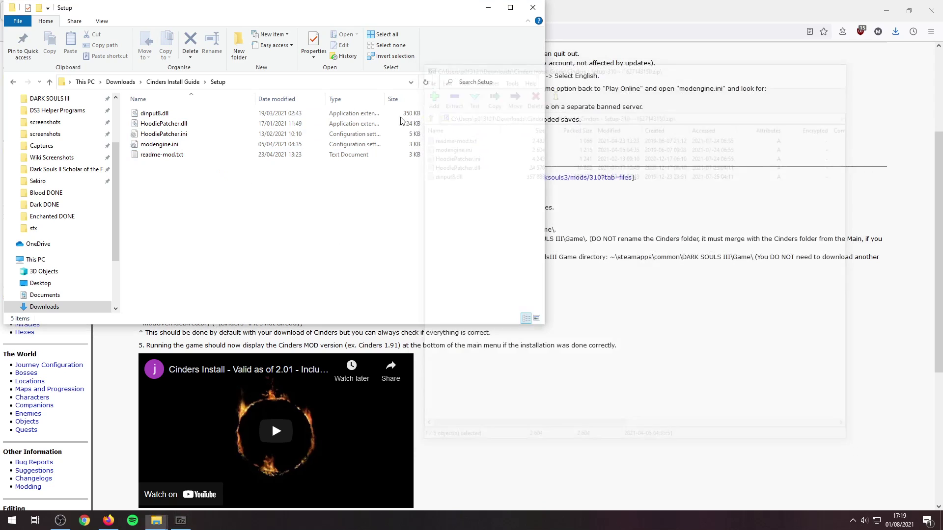
click(13, 82)
Following the wiki, move the Cinders folder from the extracted Main folder into DARK SOULS III\Game and return to Cinders Install Guide
click(676, 322)
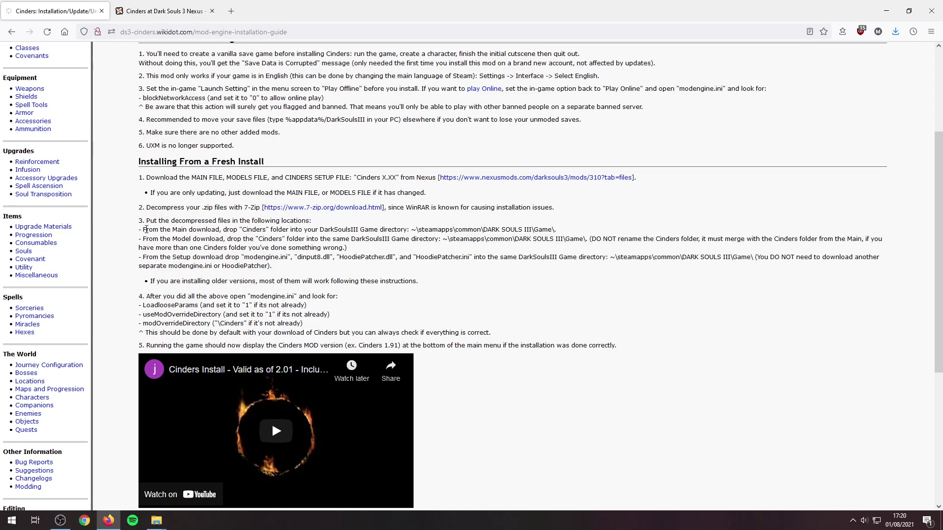
drag(241, 231, 554, 231)
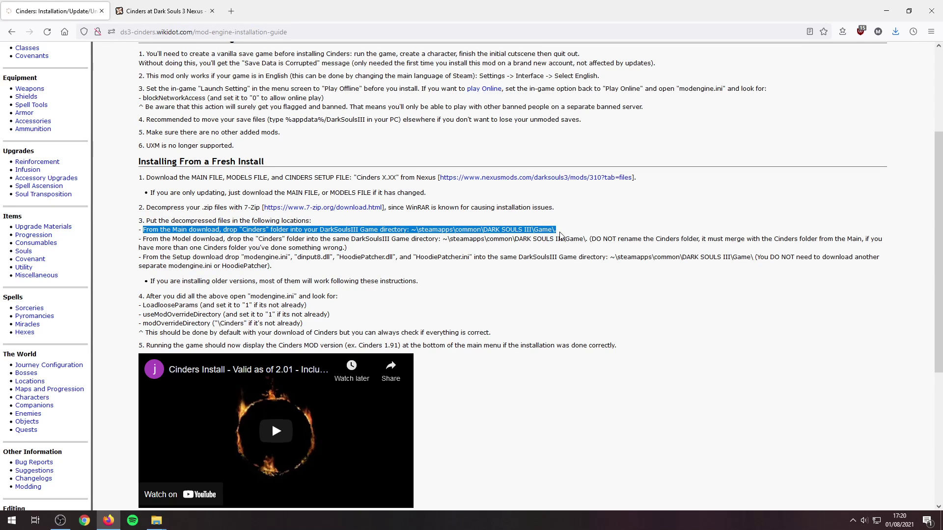
click(156, 521)
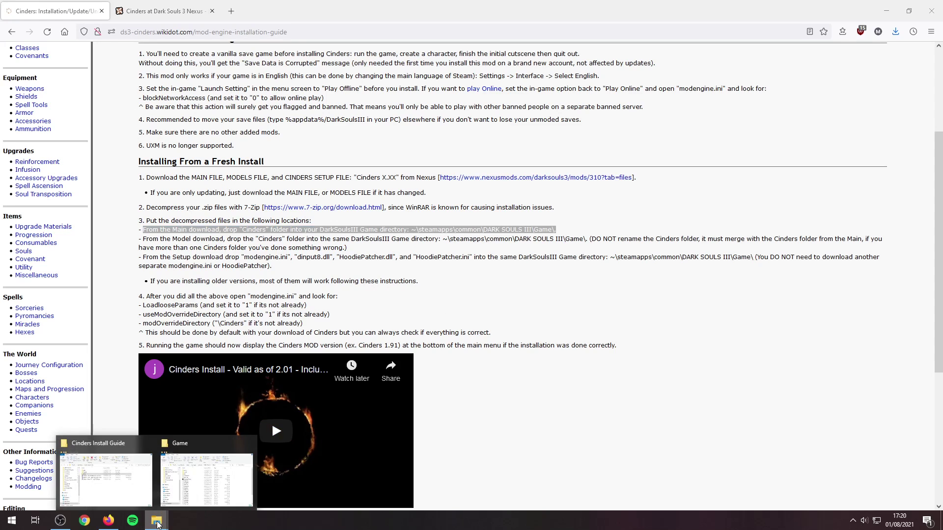
click(217, 485)
click(98, 473)
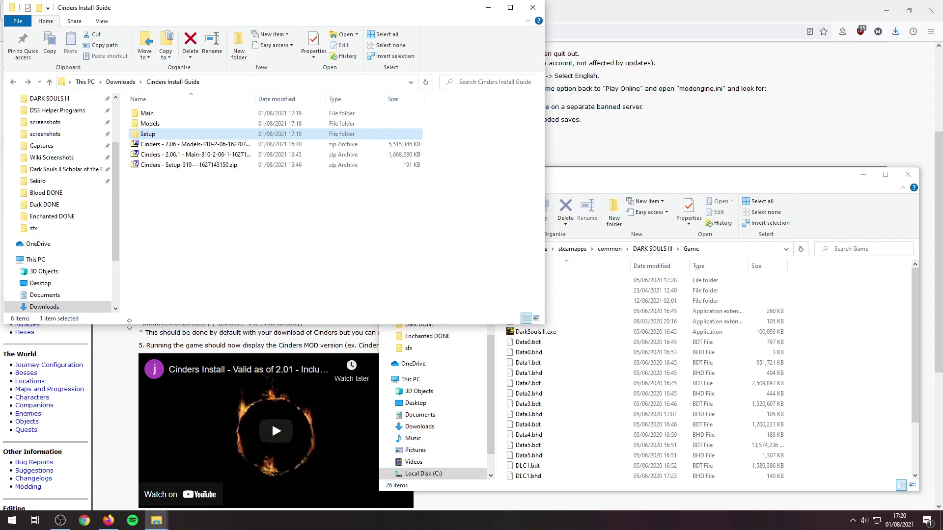
double_click(147, 113)
drag(157, 120, 857, 361)
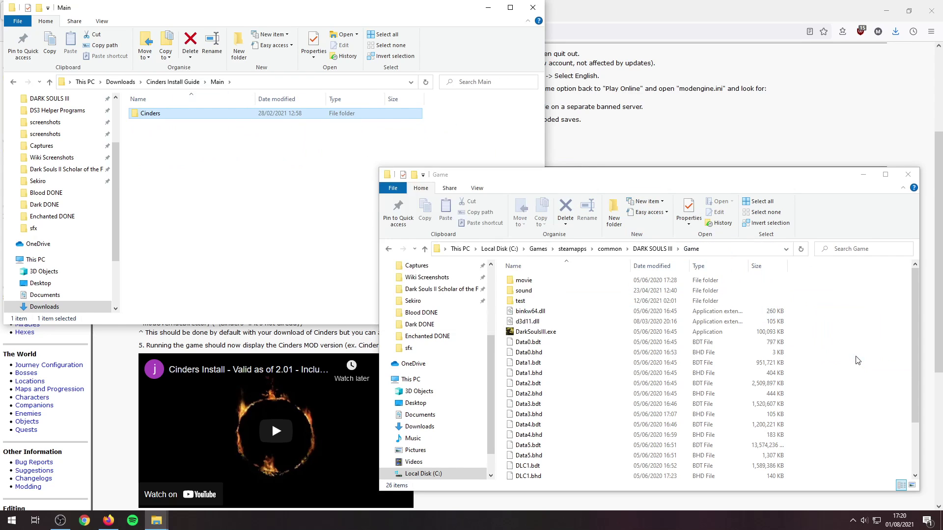
click(13, 83)
Merge the Cinders folder from the extracted Models folder into DARK SOULS III\Game as the wiki instructs, and return to the parent folder
click(113, 363)
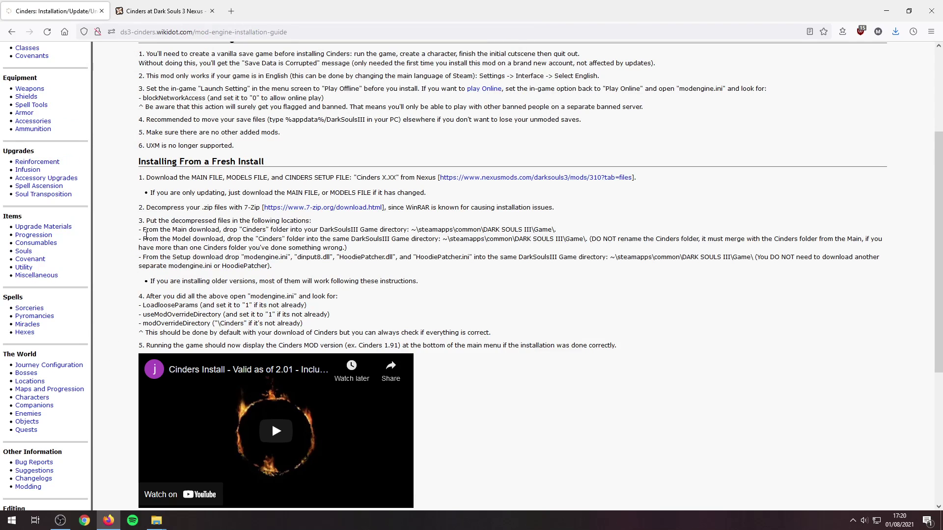
drag(143, 239, 373, 236)
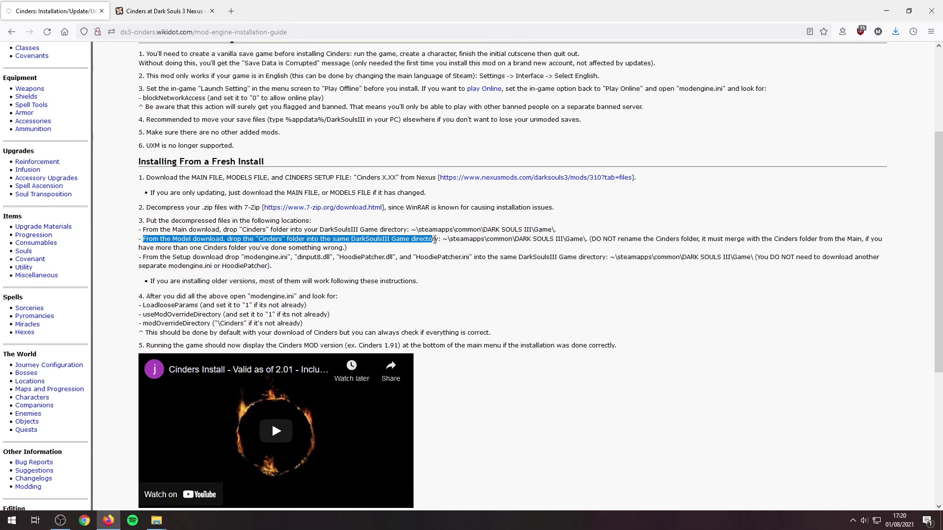
drag(491, 242, 580, 241)
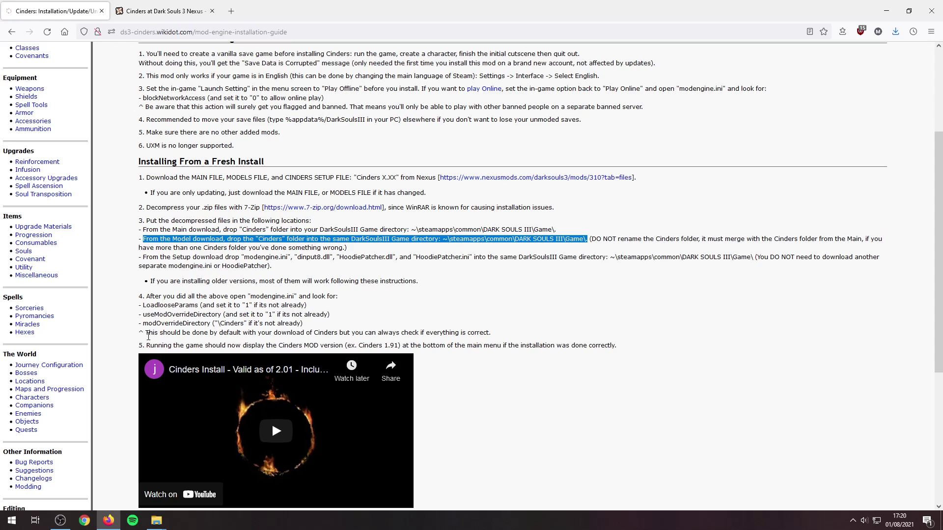
click(121, 473)
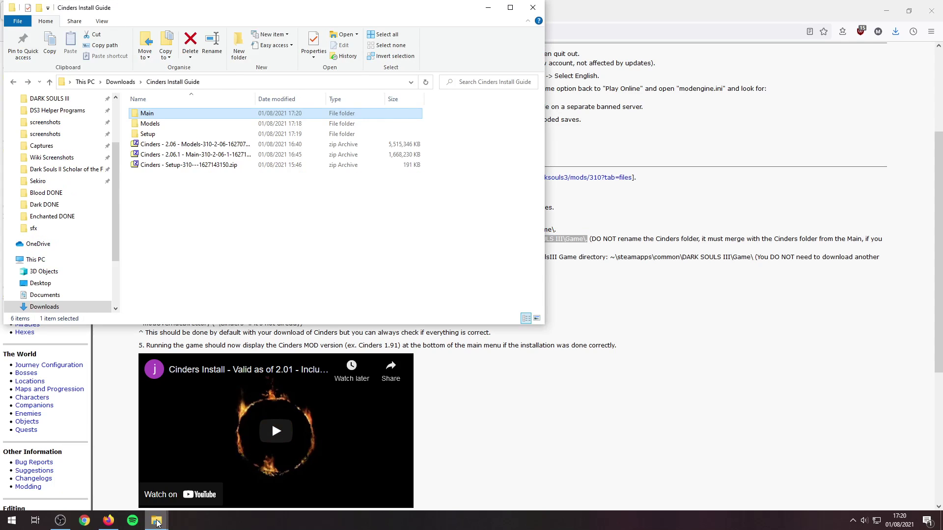
click(207, 503)
double_click(149, 123)
drag(150, 114, 855, 375)
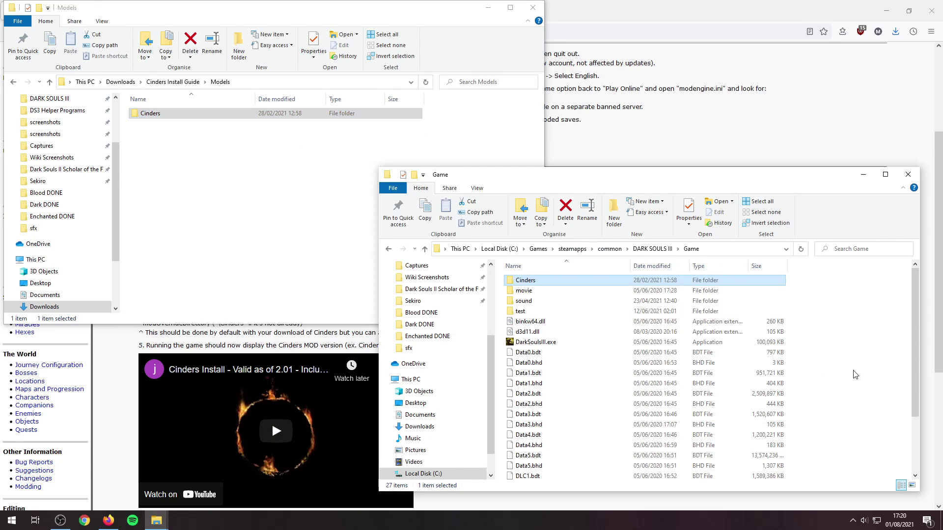
click(14, 82)
Move dinput8.dll, HoodiePatcher.dll, HoodiePatcher.ini and modengine.ini from Setup into DARK SOULS III\Game, leaving out readme-mod.txt, and return to the parent folder
click(121, 348)
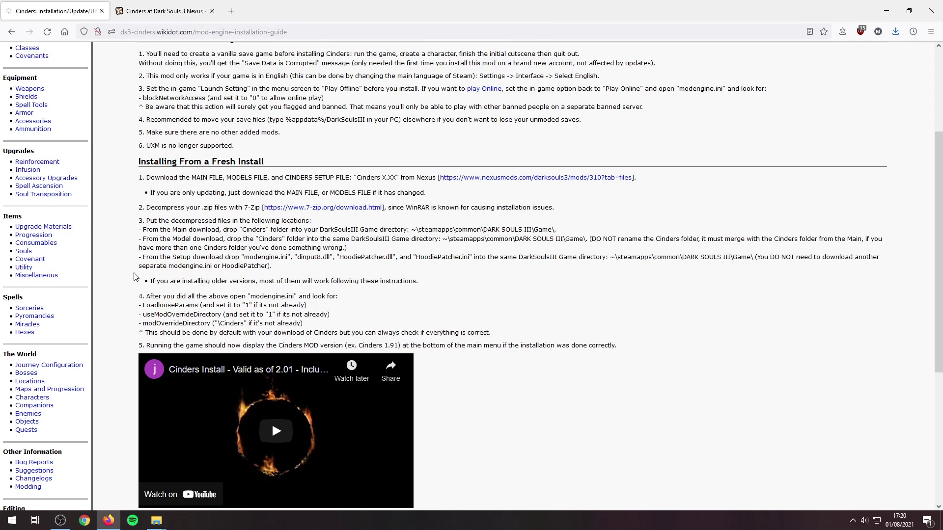
drag(143, 256, 453, 257)
drag(524, 257, 756, 258)
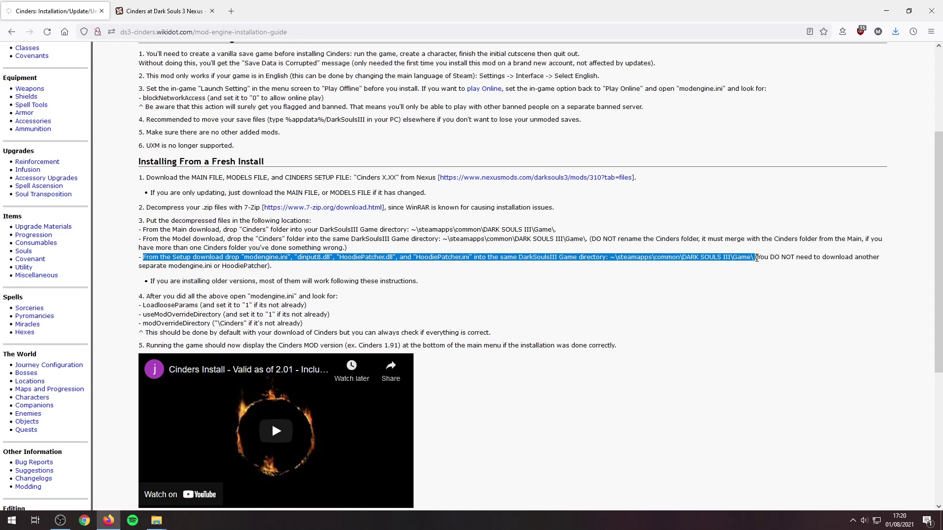
click(159, 523)
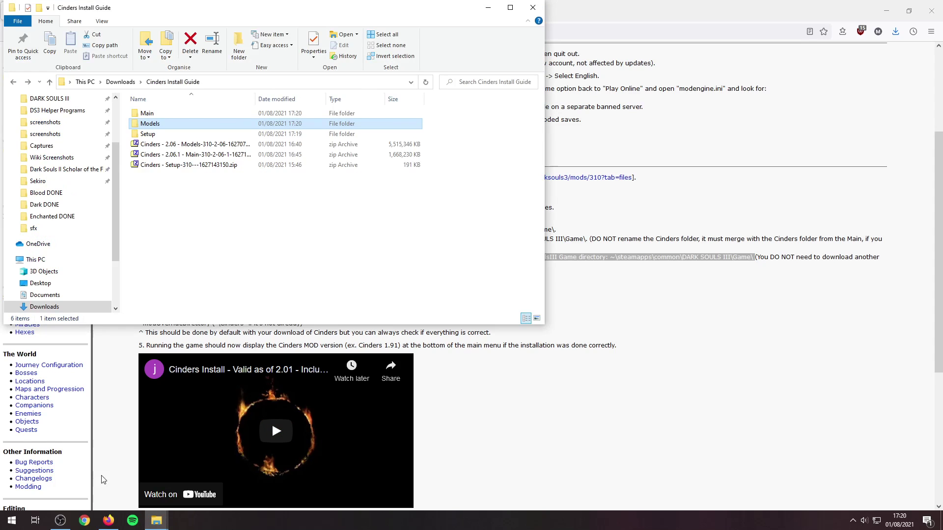
click(210, 474)
click(147, 133)
double_click(147, 134)
drag(119, 121, 875, 357)
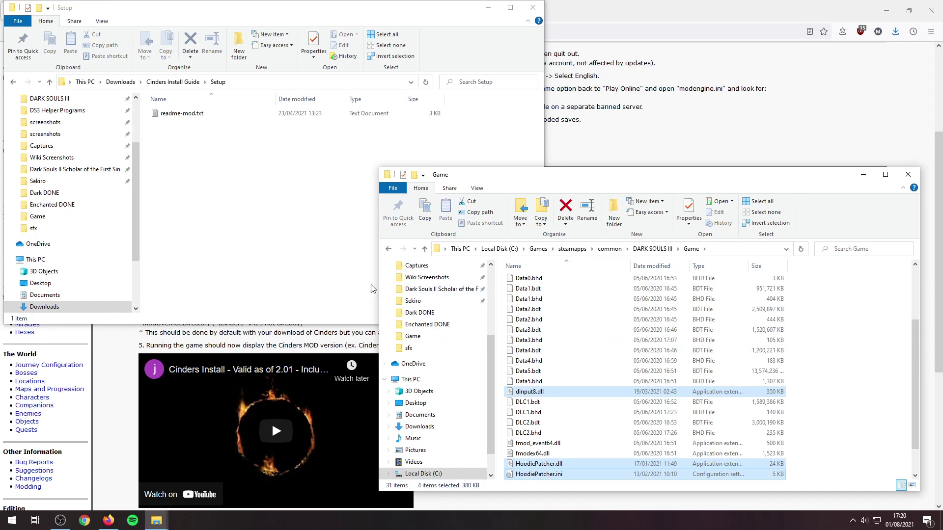
click(13, 82)
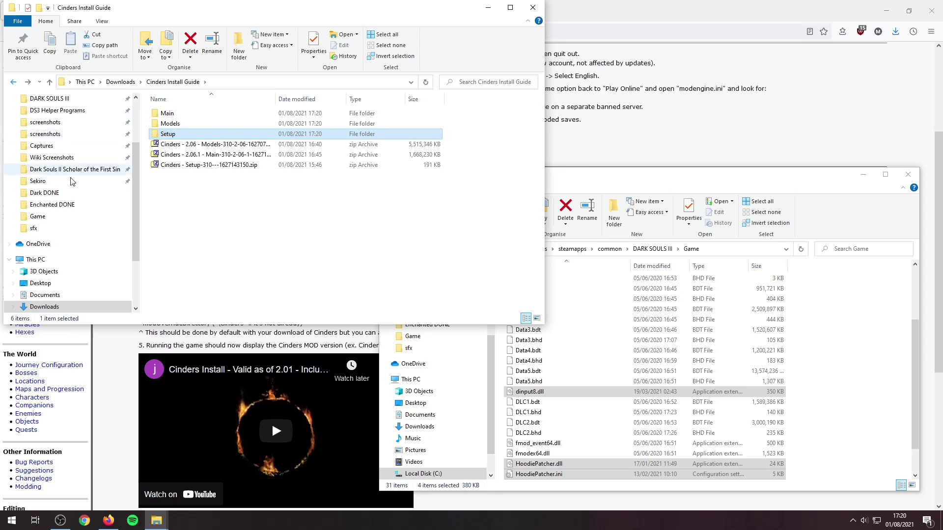
Consult step 4 of the wiki's installation guide and open modengine.ini from the DARK SOULS III\Game folder
click(112, 361)
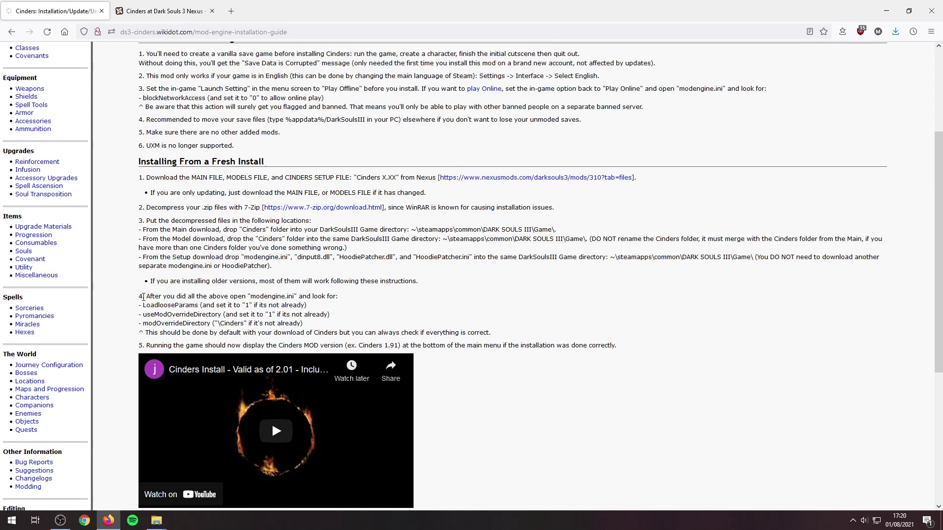
drag(173, 296, 344, 297)
mouse_move(162, 521)
click(178, 506)
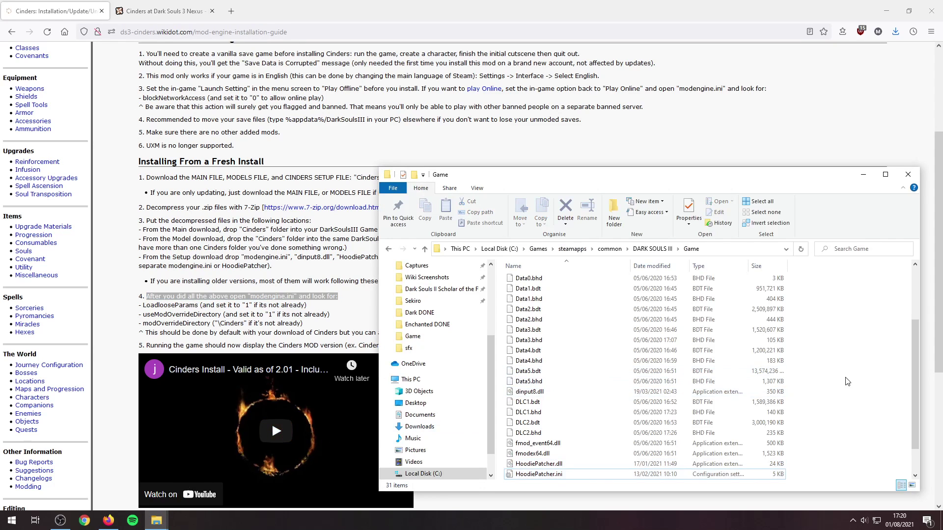
double_click(557, 454)
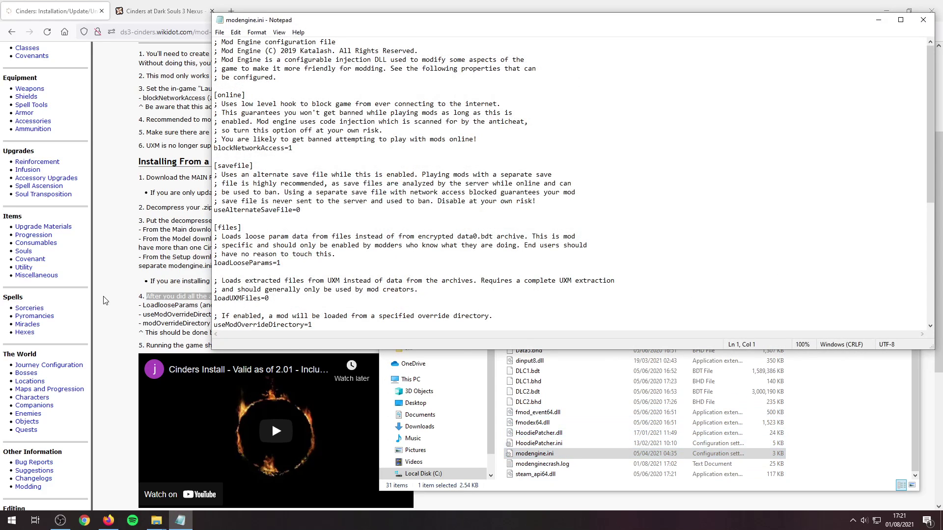
Check the loadLooseParams, useModOverrideDirectory and modOverrideDirectory settings in modengine.ini against the values required by the wiki
click(106, 300)
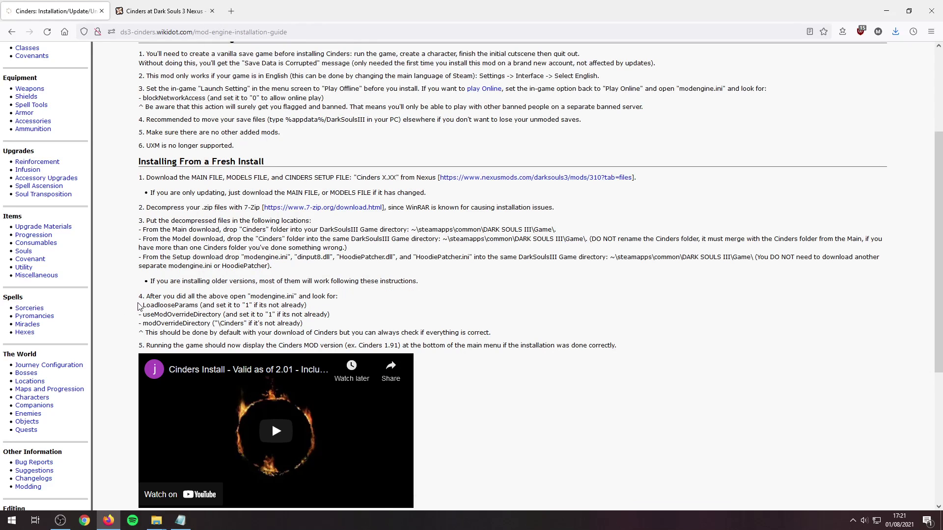
drag(143, 305, 305, 305)
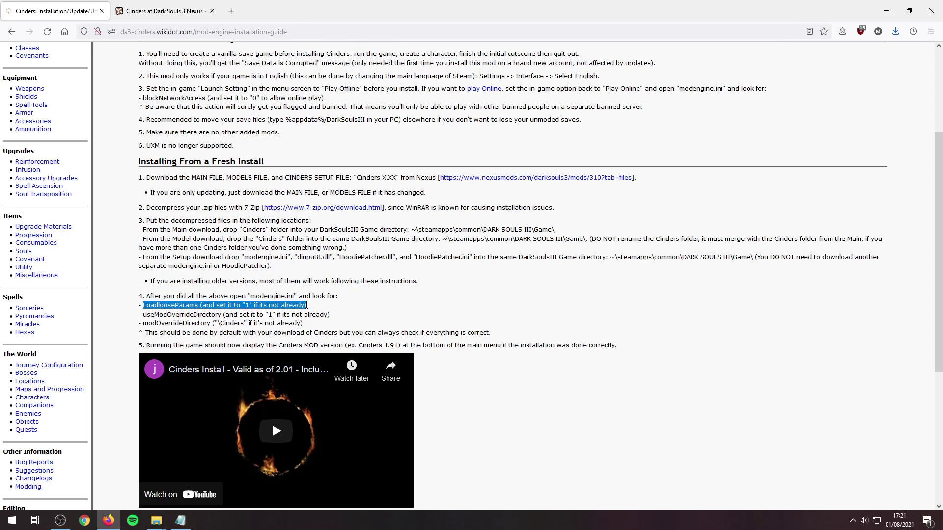
click(180, 521)
drag(225, 266, 284, 265)
click(149, 316)
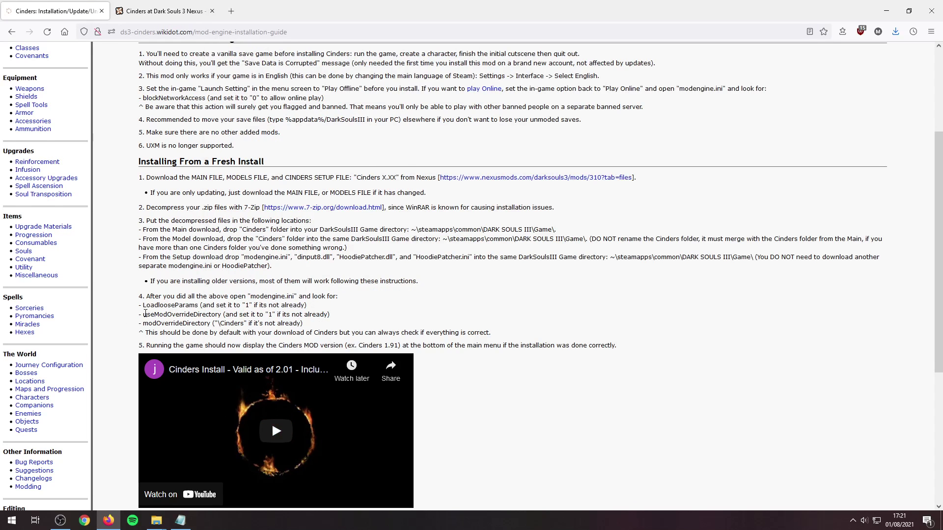
drag(144, 315, 313, 317)
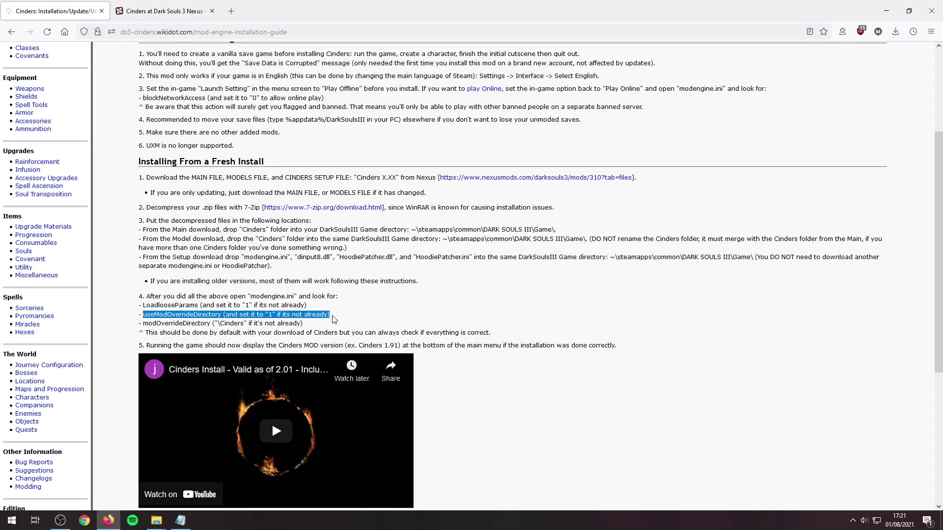
click(180, 520)
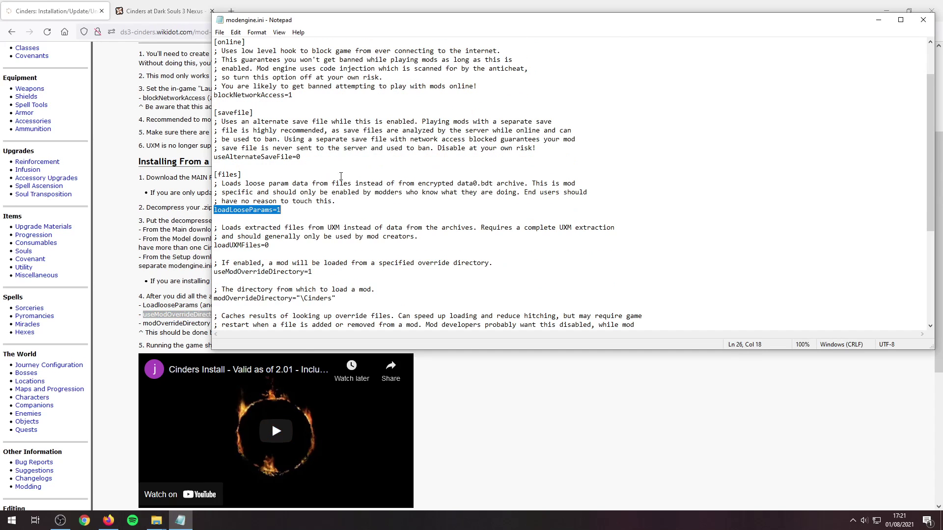
drag(322, 275, 212, 270)
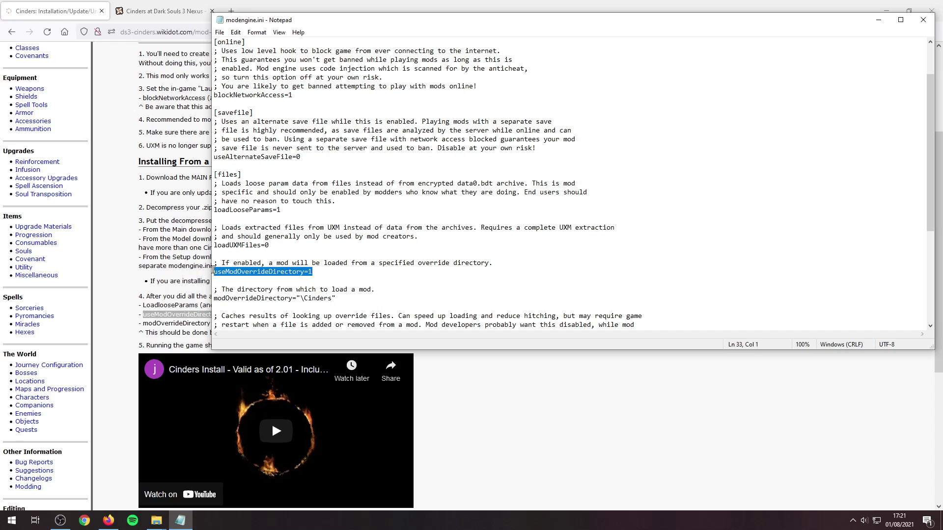
click(123, 308)
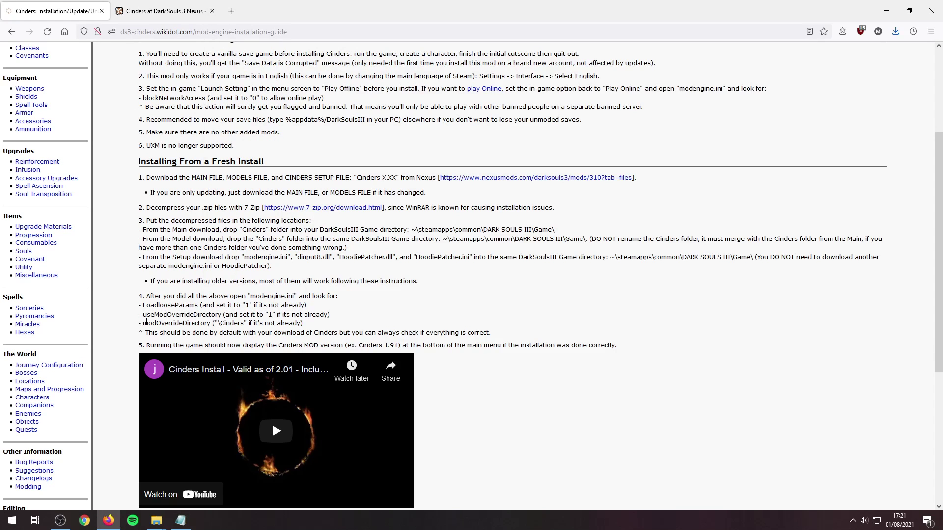
drag(144, 323, 298, 325)
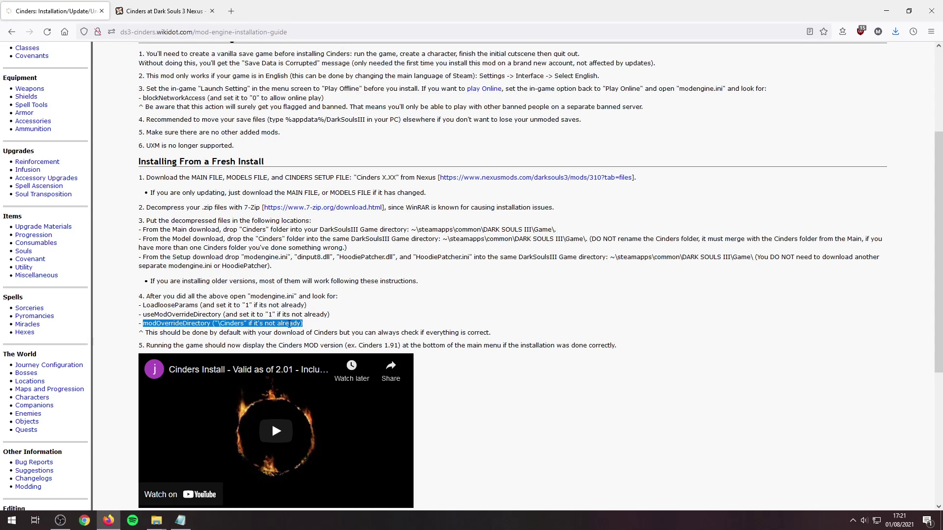
click(181, 520)
drag(334, 300, 218, 297)
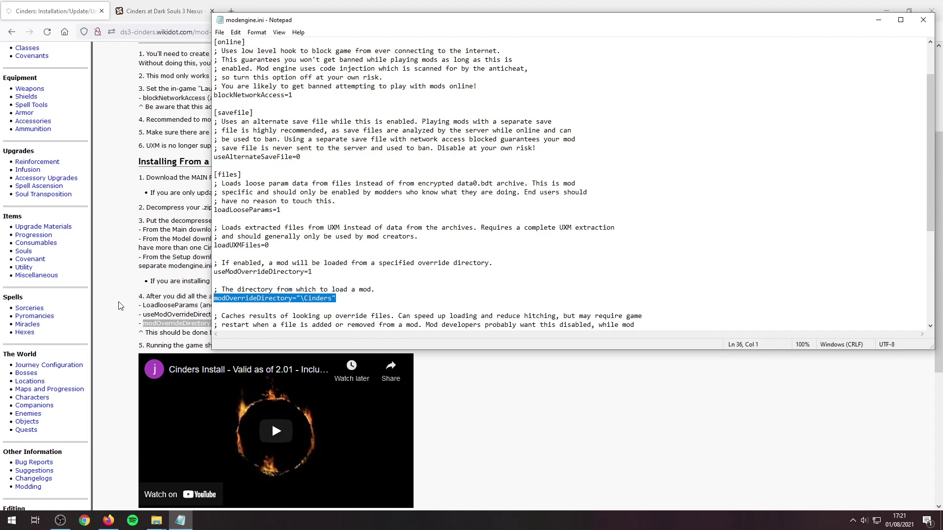
Read step 5 of the wiki guide about the Cinders version on the main menu, and close modengine.ini
click(119, 307)
drag(165, 346, 588, 347)
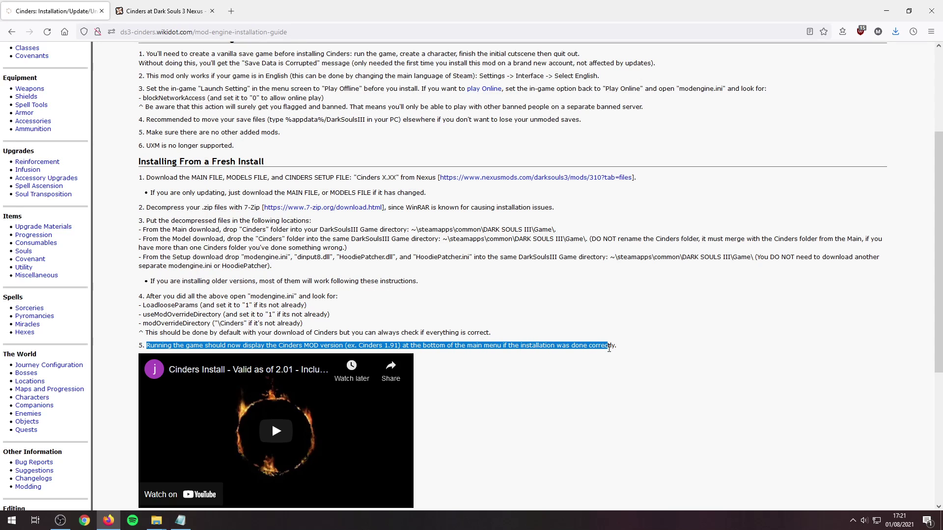
click(180, 520)
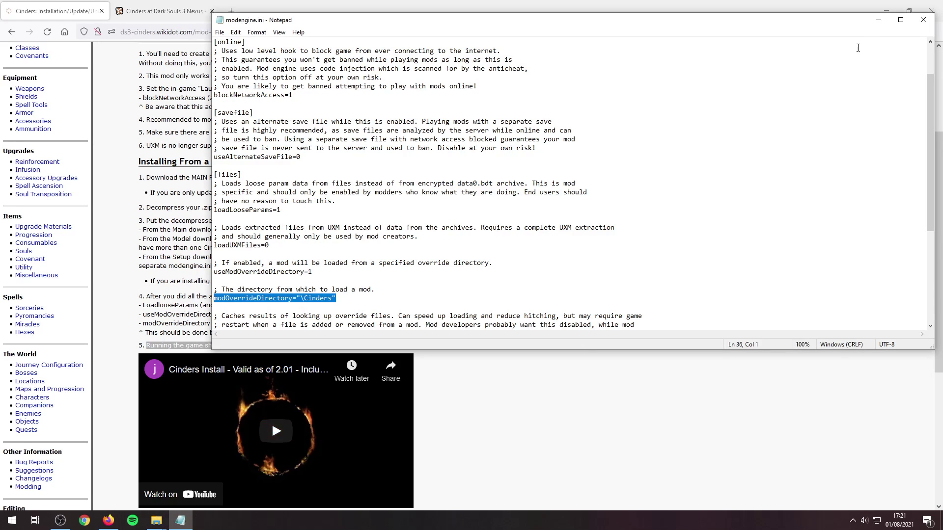
click(923, 20)
Launch DARK SOULS III and bring its game window to the front
click(12, 521)
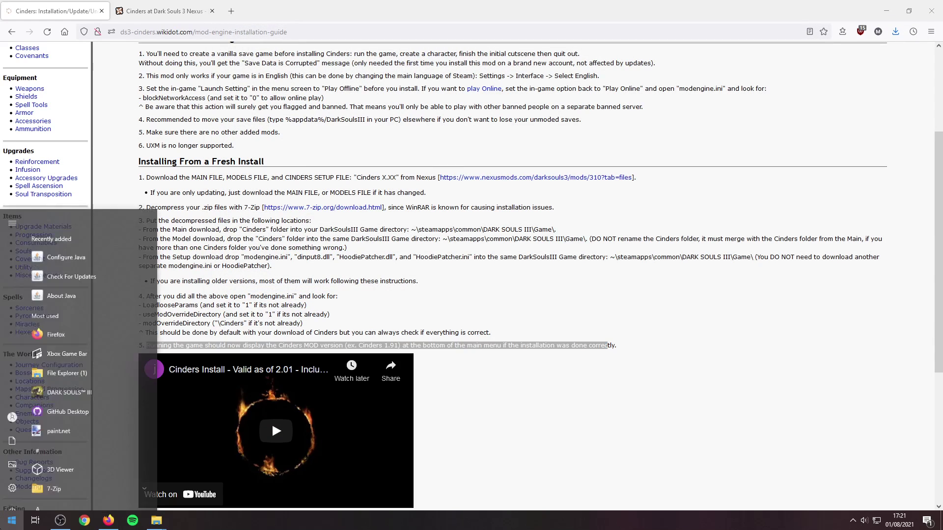
click(92, 351)
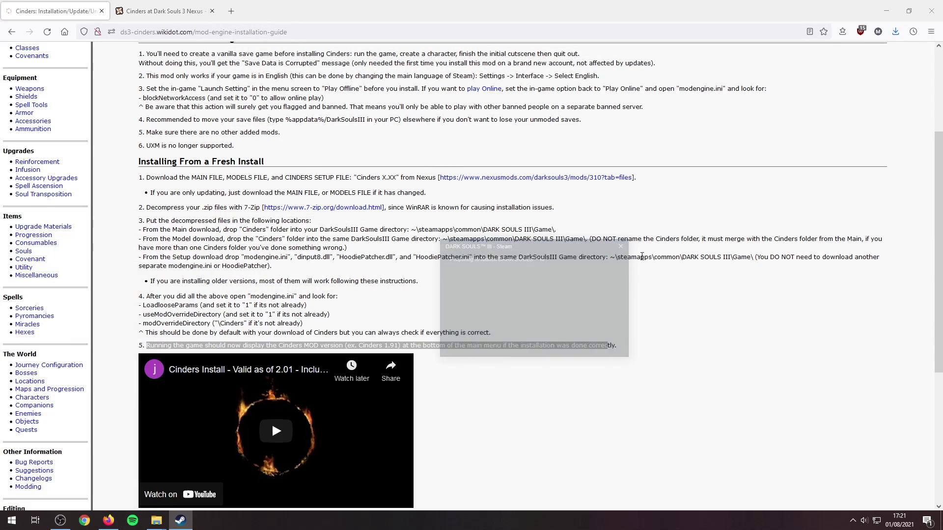
click(720, 242)
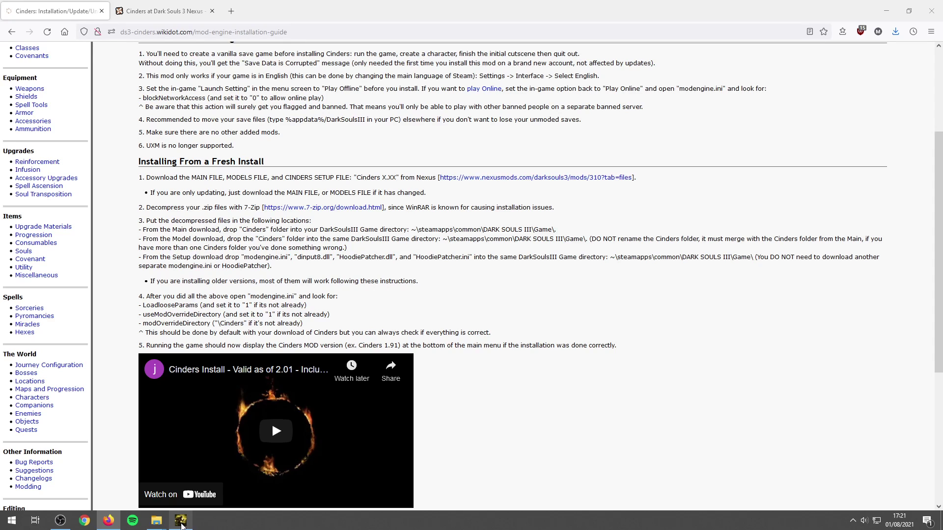
mouse_move(185, 521)
click(149, 462)
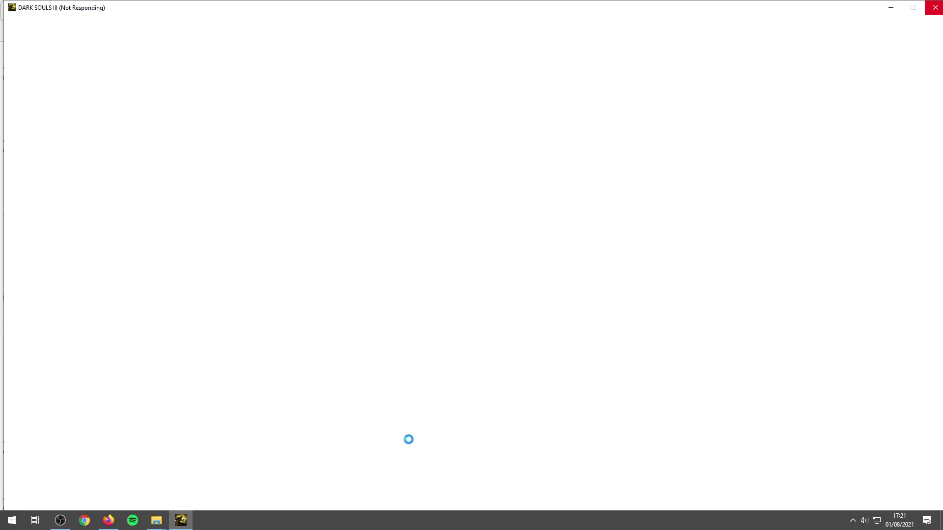